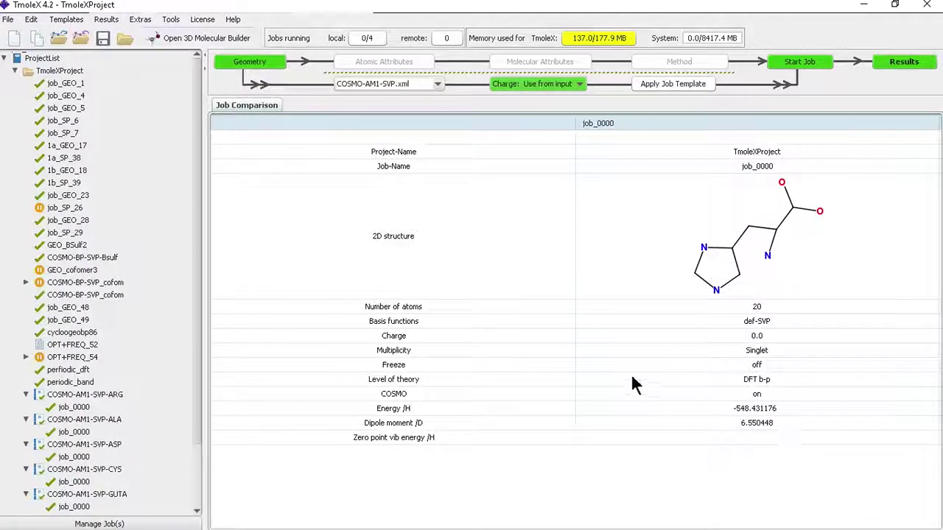
Create a new job and load isoleucine.sdf from the amino_acids building blocks into the 3D molecular builder.
{"action": "left_click", "coordinate": [14, 38]}
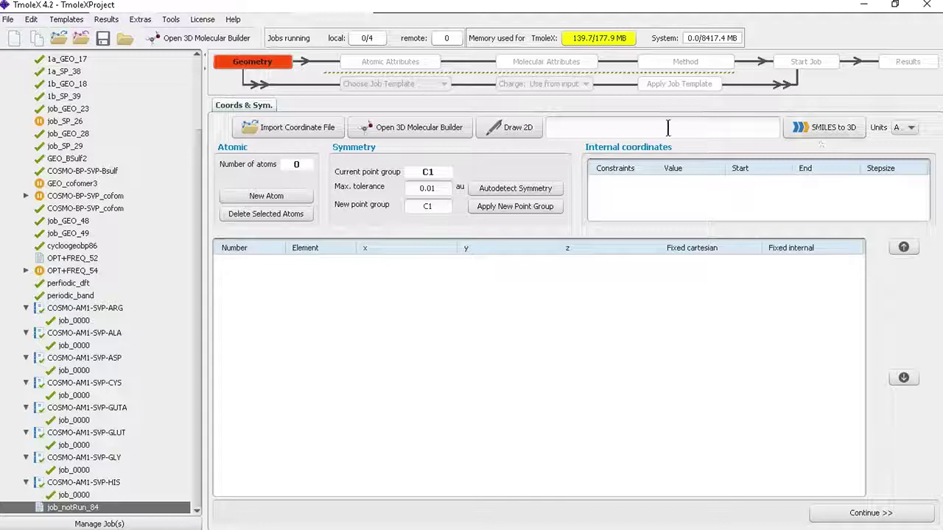
{"action": "left_click", "coordinate": [425, 140]}
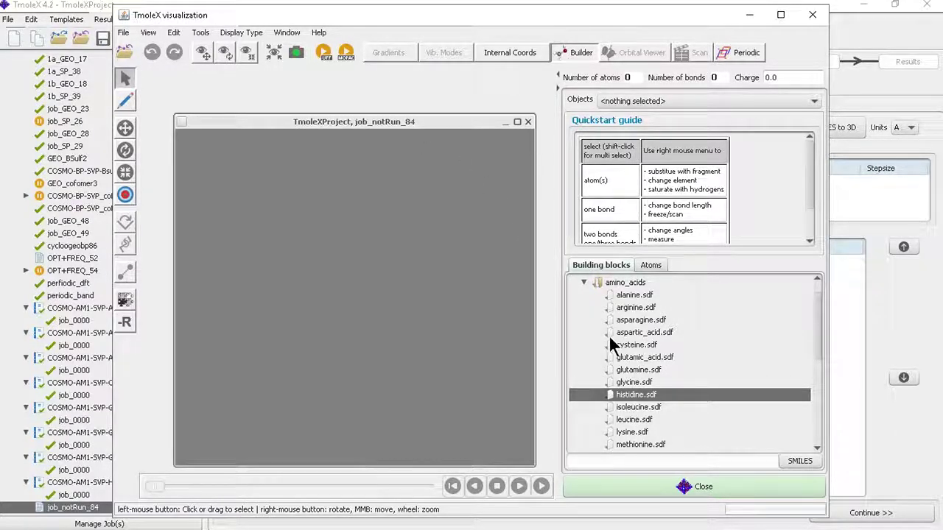
{"action": "left_click", "coordinate": [583, 282]}
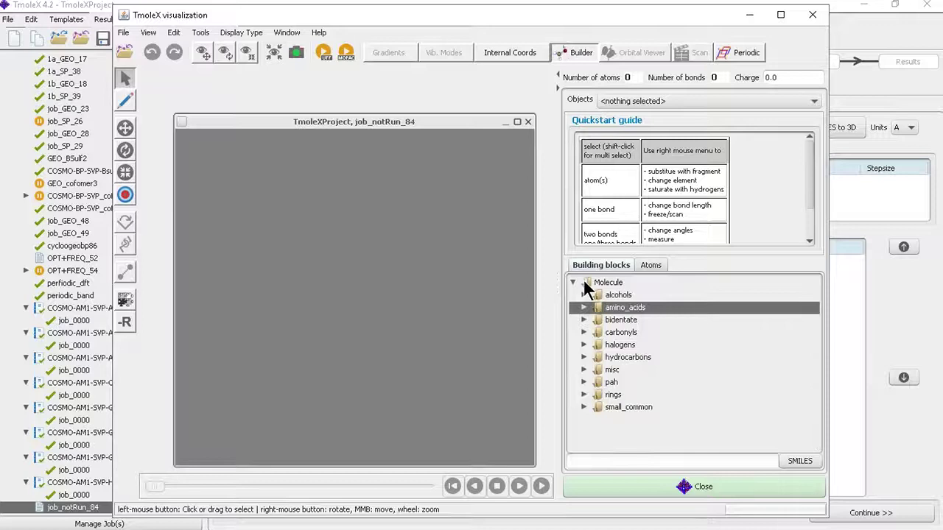
{"action": "left_click", "coordinate": [584, 306]}
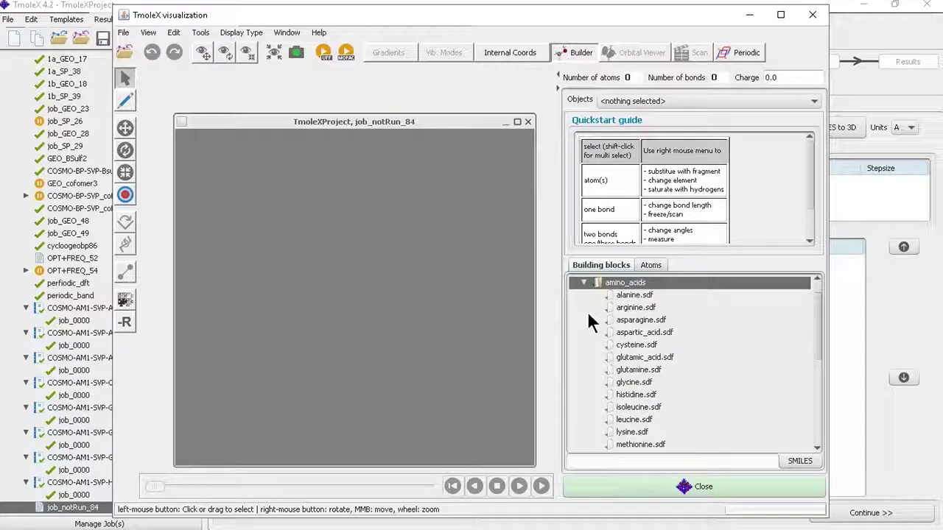
{"action": "double_click", "coordinate": [628, 407]}
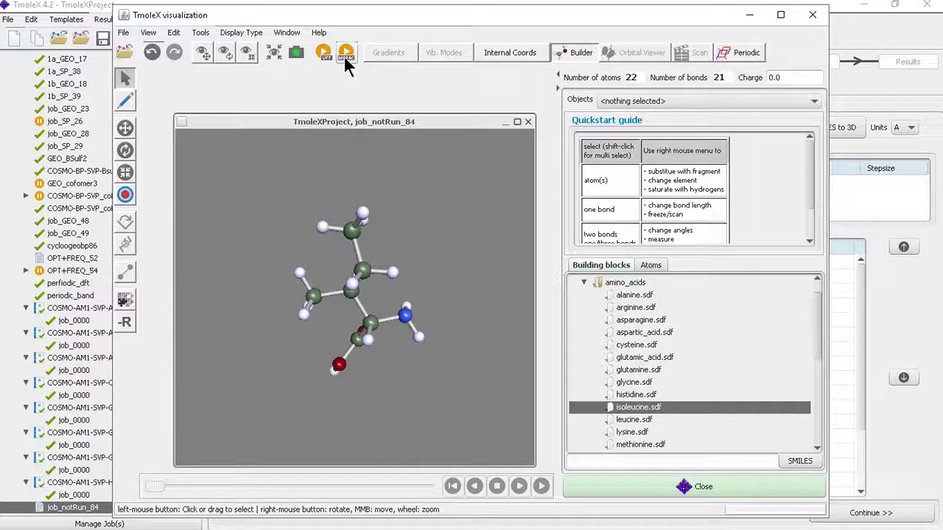
Run a MOPAC geometry optimization of the isoleucine molecule with AM1/COSMO, and close the builder to transfer the coordinates to the job.
{"action": "left_click", "coordinate": [346, 52]}
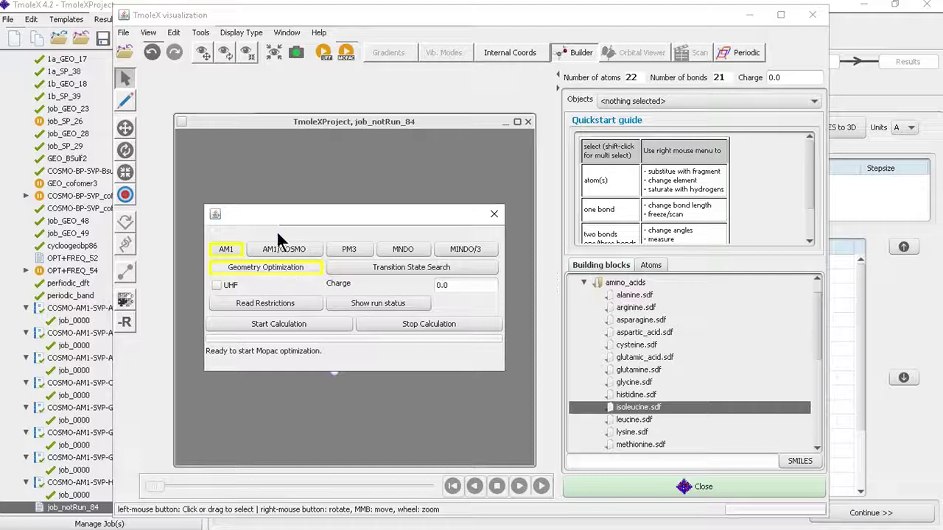
{"action": "left_click", "coordinate": [284, 249]}
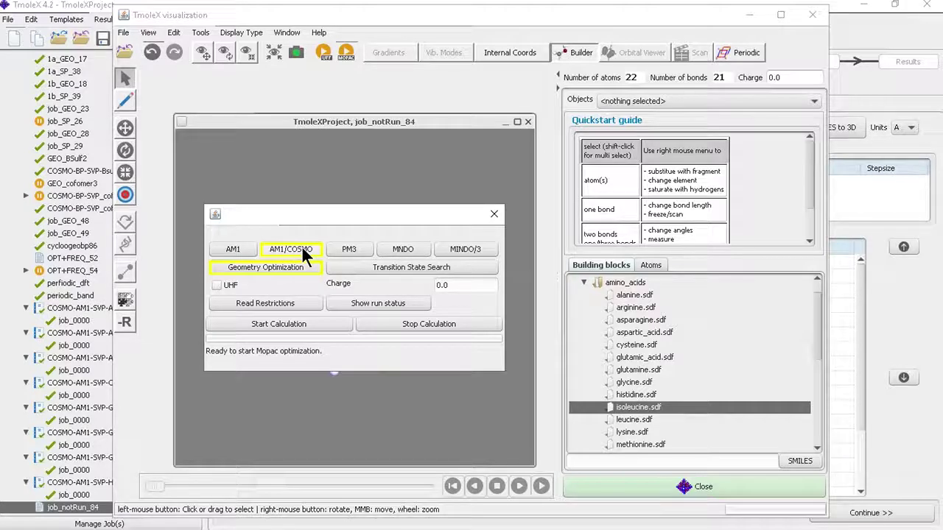
{"action": "left_click", "coordinate": [287, 324]}
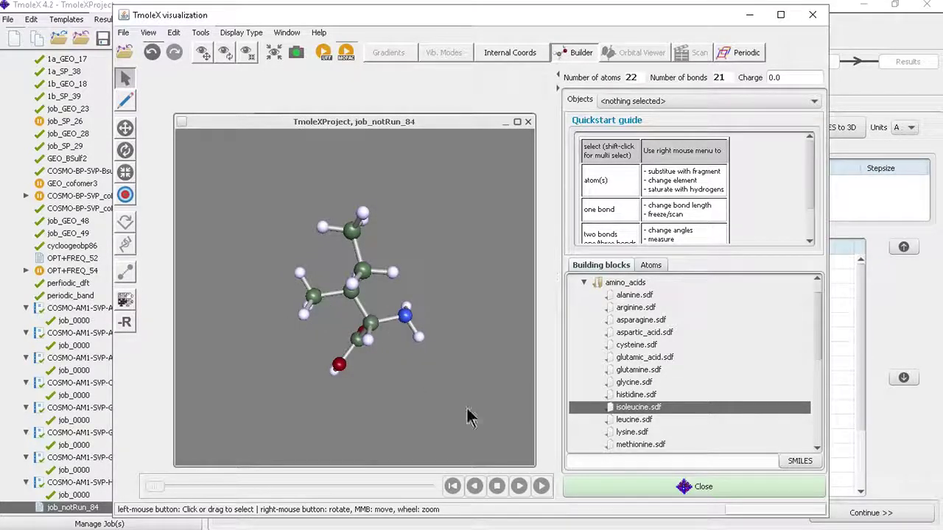
{"action": "left_click", "coordinate": [542, 486]}
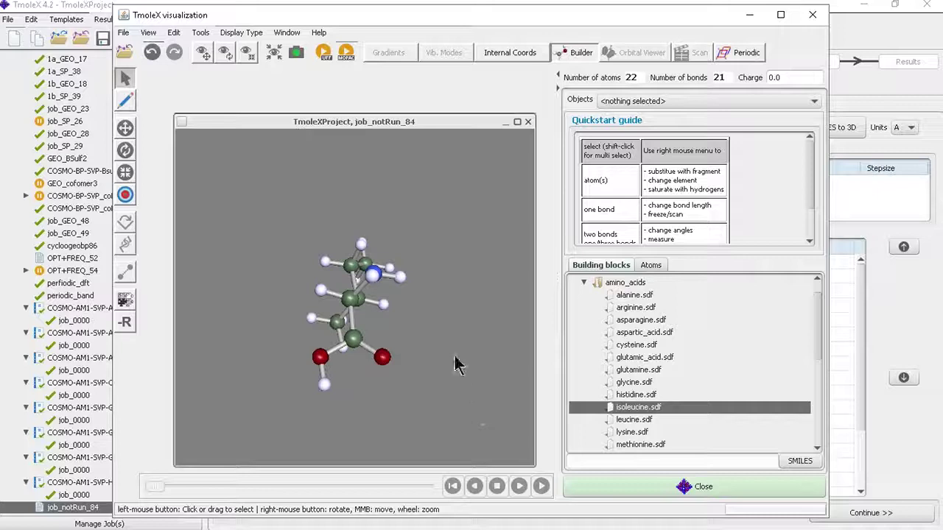
{"action": "left_click", "coordinate": [648, 494]}
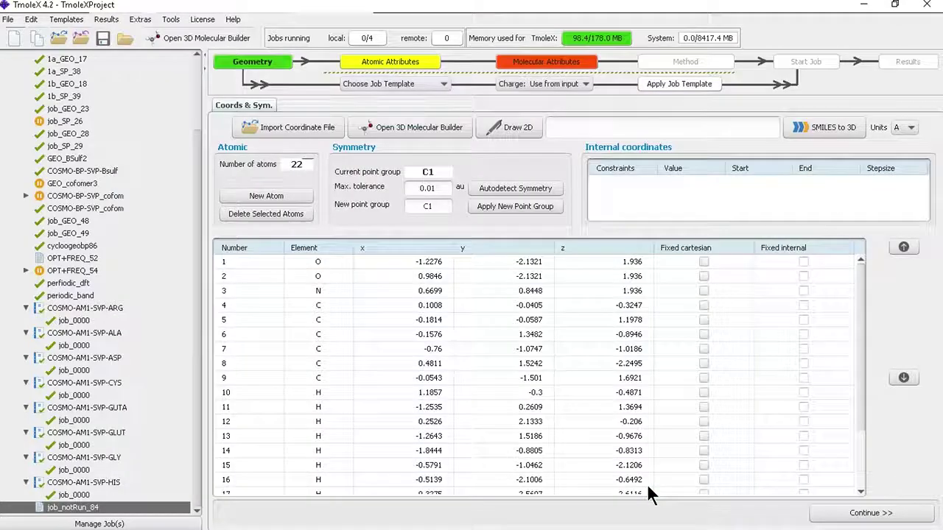
Apply the default job template COSMO-AM1-SVP.xml with the charge set to Use from input.
{"action": "left_click", "coordinate": [445, 84]}
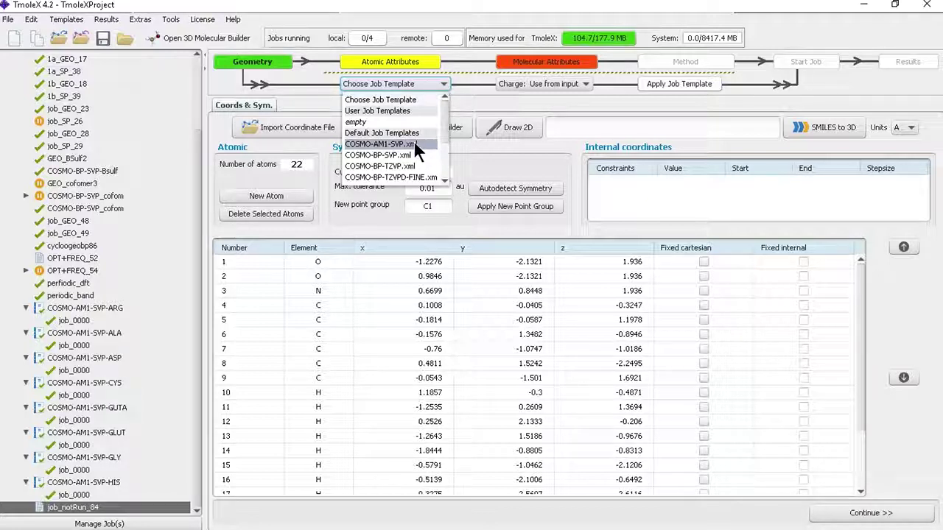
{"action": "left_click", "coordinate": [445, 181]}
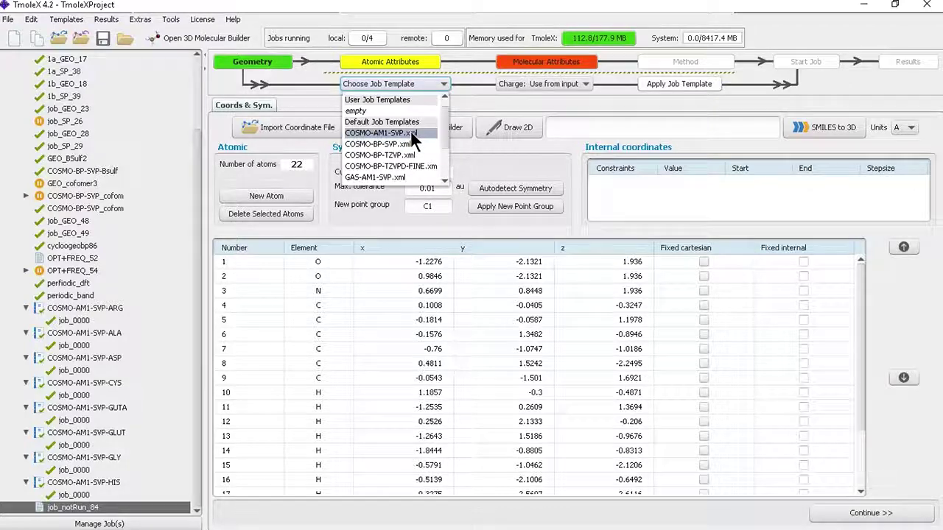
{"action": "left_click", "coordinate": [410, 132]}
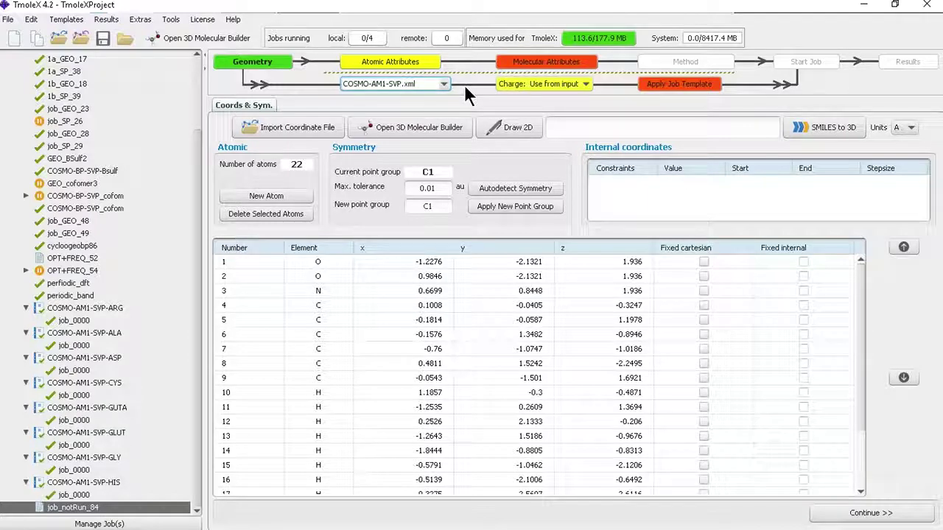
{"action": "left_click", "coordinate": [566, 84]}
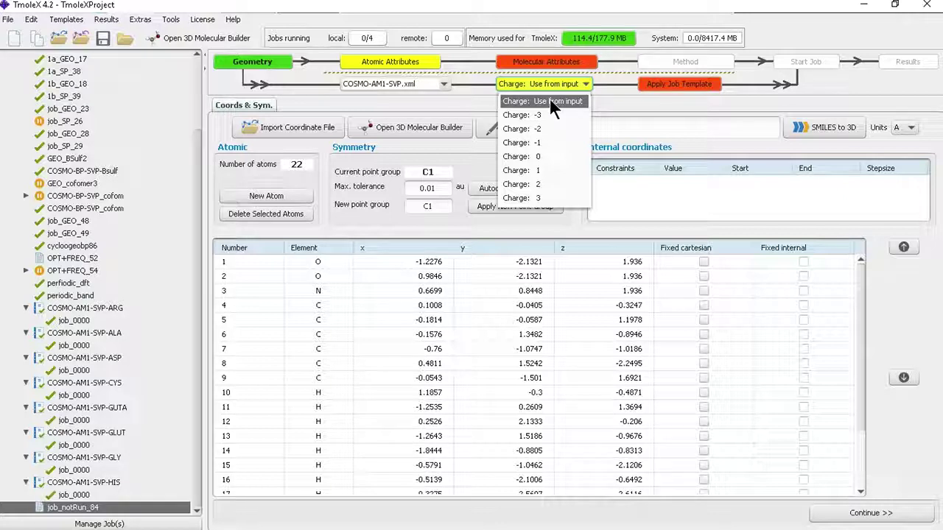
{"action": "left_click", "coordinate": [550, 100]}
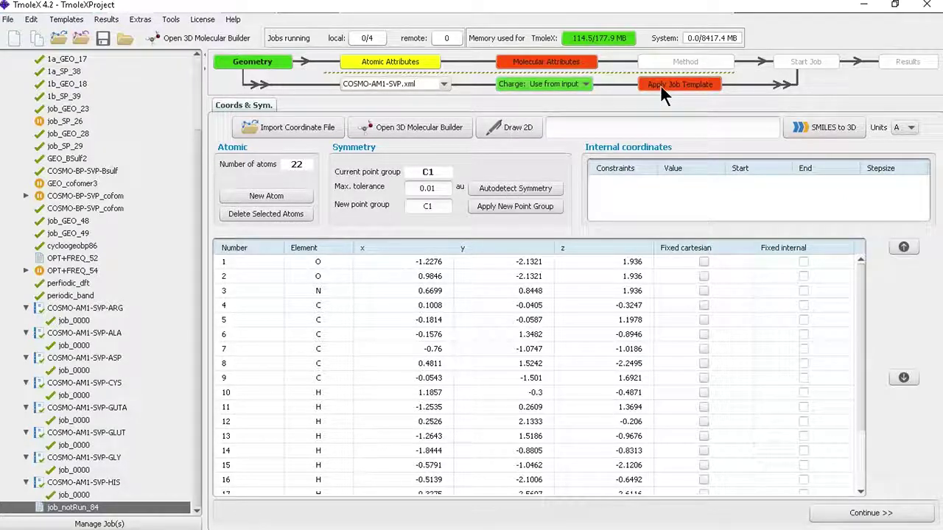
{"action": "left_click", "coordinate": [660, 85]}
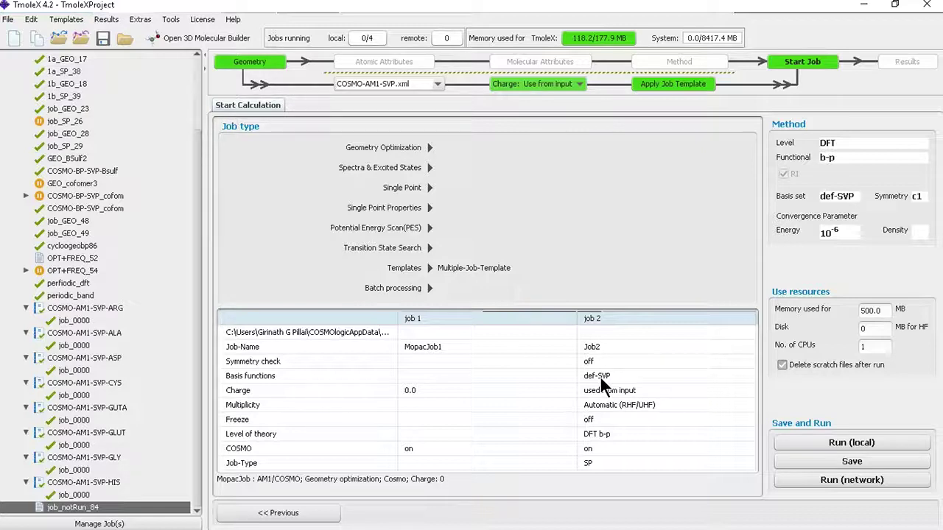
Run the calculation locally, saving the job as COSMO-AM1-SVP-ISOL in the TmoleXProject folder.
{"action": "double_click", "coordinate": [877, 347]}
{"action": "left_click", "coordinate": [853, 446]}
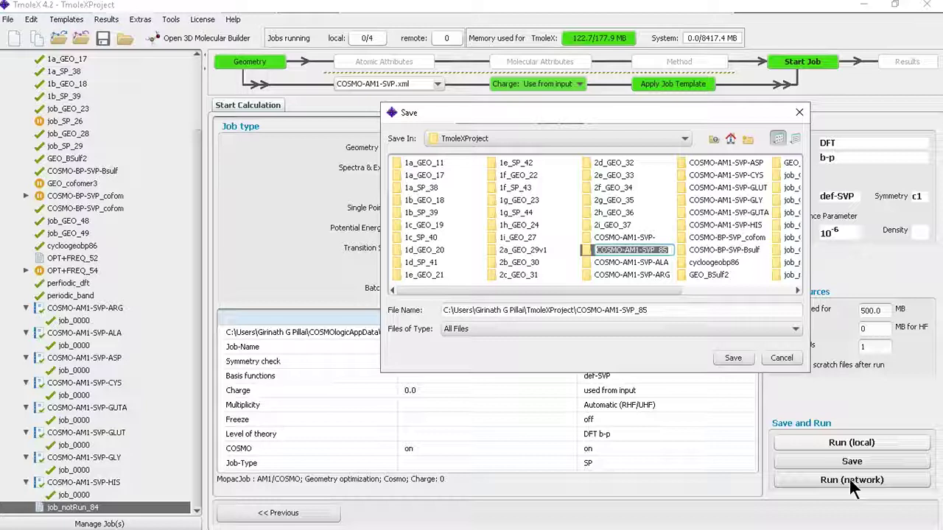
{"action": "left_click", "coordinate": [666, 250]}
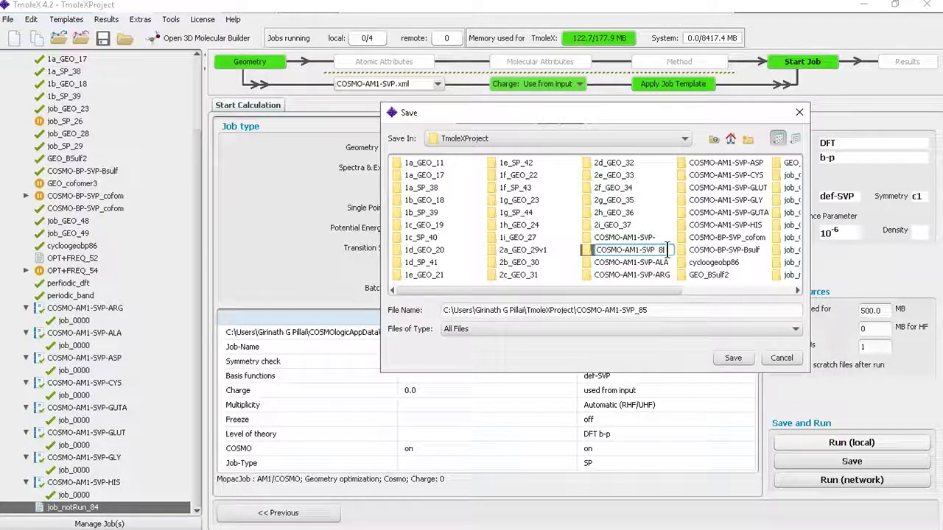
{"action": "key", "text": "BackSpace"}
{"action": "key", "text": "BackSpace"}
{"action": "type", "text": "ISOL"}
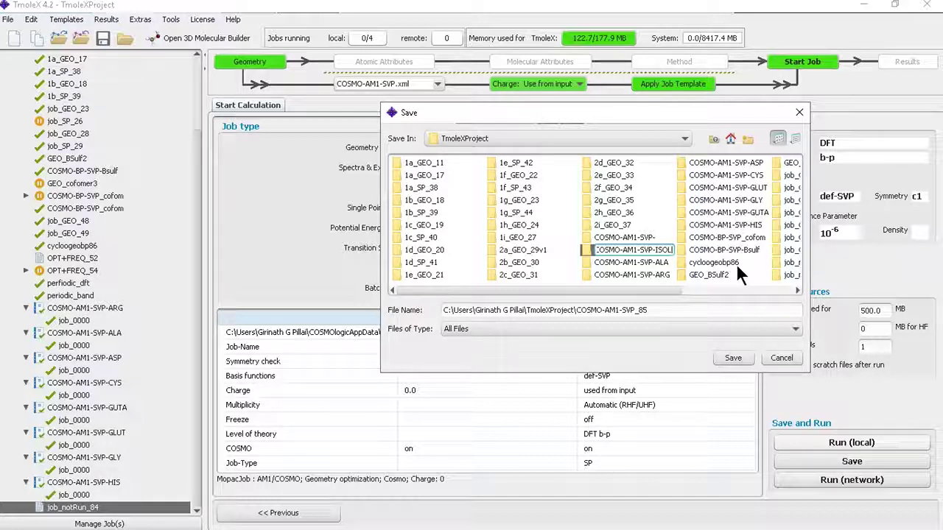
{"action": "key", "text": "Return"}
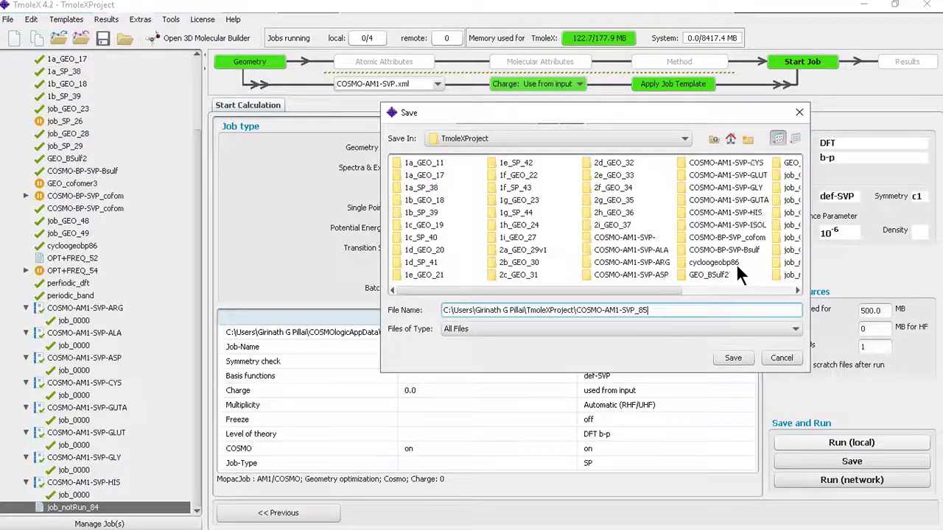
{"action": "left_click", "coordinate": [736, 358]}
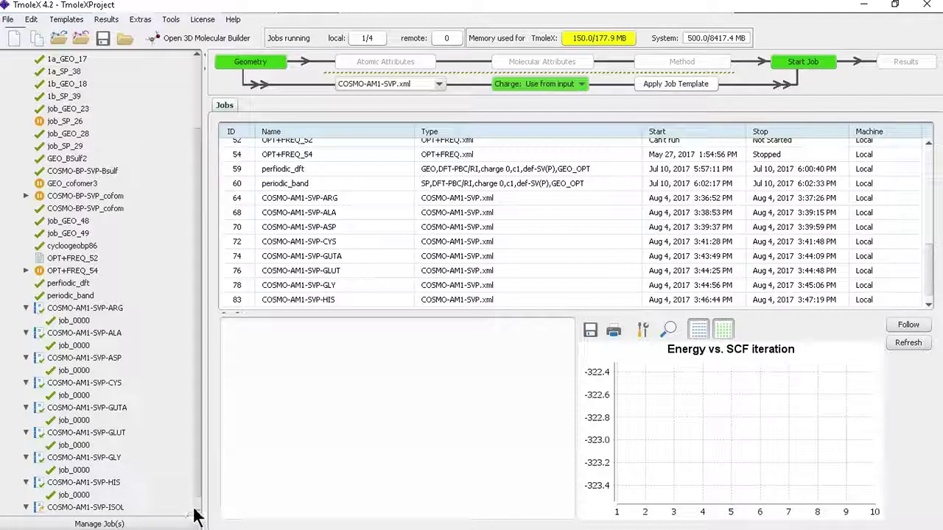
Find the COSMO-AM1-SVP-ISOL job in the project's job list and follow its live output and energy plot.
{"action": "left_click", "coordinate": [196, 510]}
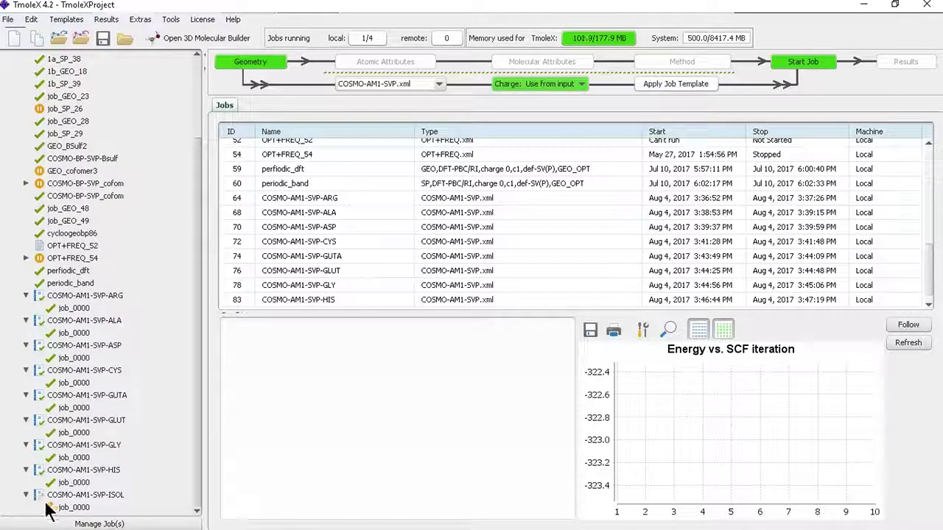
{"action": "left_click", "coordinate": [196, 84]}
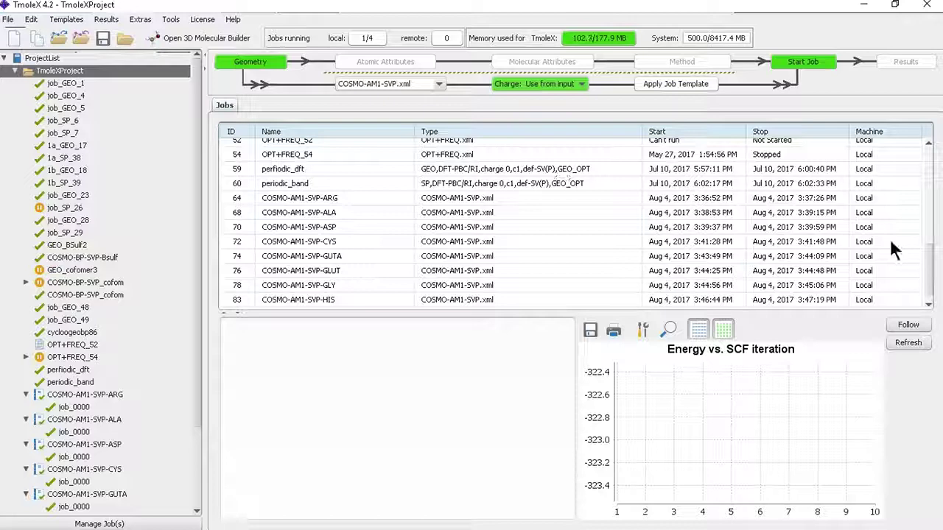
{"action": "left_click", "coordinate": [929, 306]}
{"action": "left_click", "coordinate": [929, 306]}
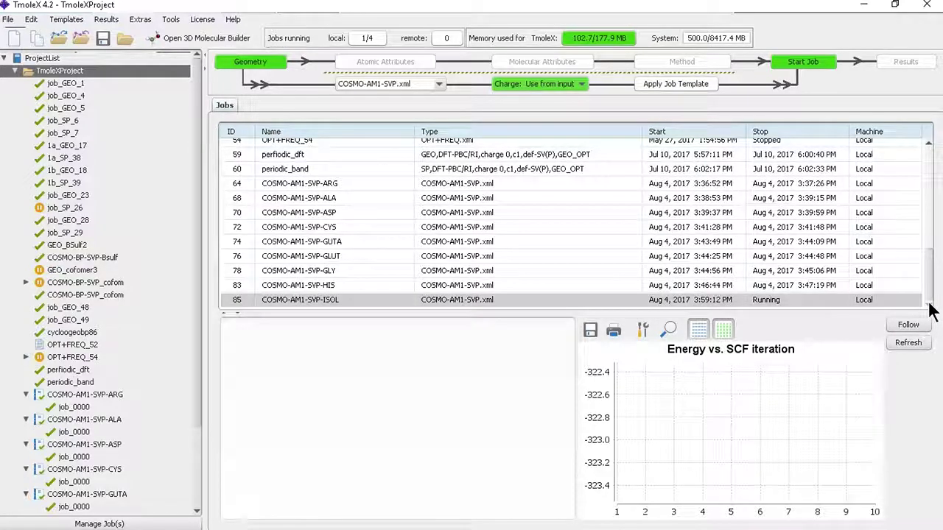
{"action": "left_click", "coordinate": [902, 324]}
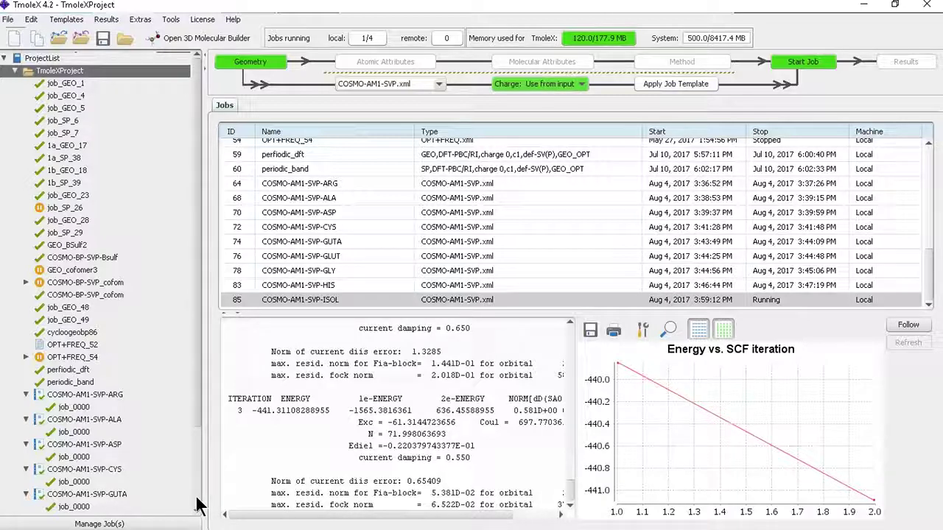
View the .cosmo file of job_0000 under COSMO-AM1-SVP-ISOL, rotate its surface, and close all COSMOview windows.
{"action": "scroll", "coordinate": [197, 500], "scroll_direction": "down", "scroll_amount": 3}
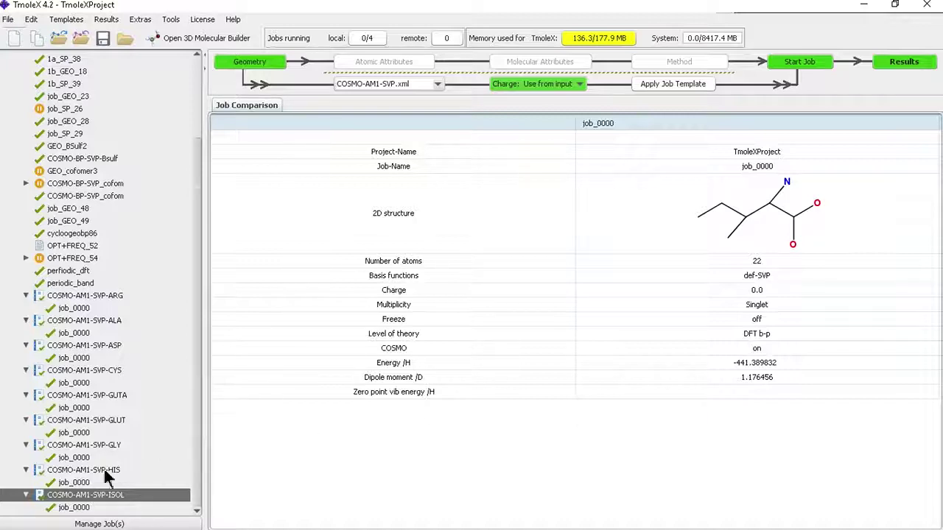
{"action": "left_click", "coordinate": [73, 508]}
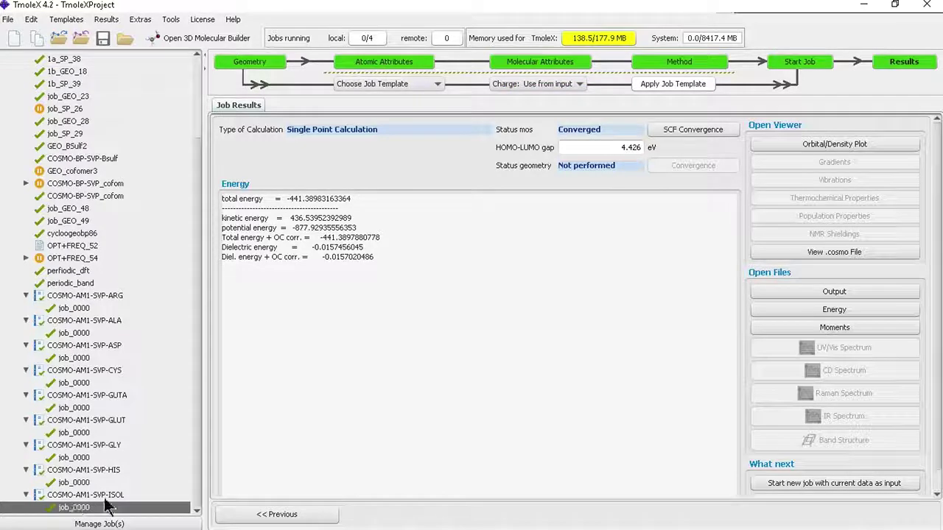
{"action": "left_click", "coordinate": [850, 252]}
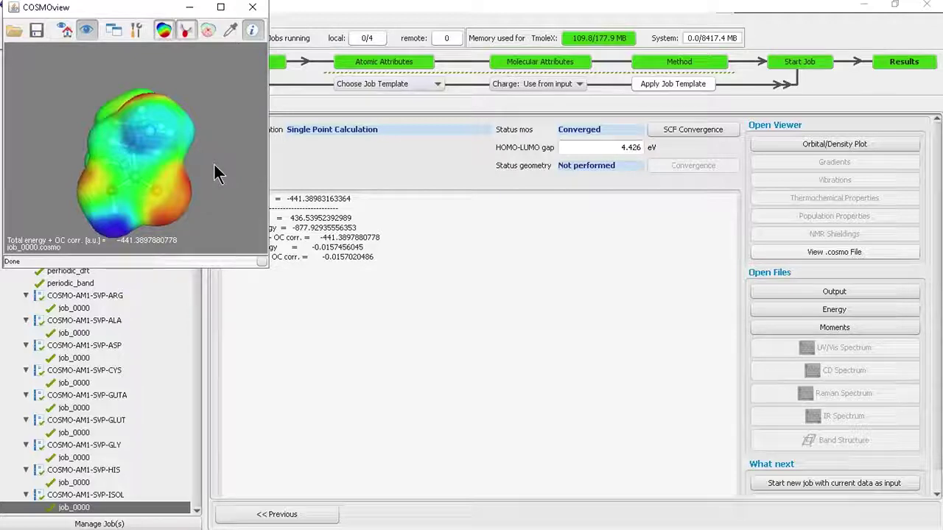
{"action": "key", "text": "alt+F4"}
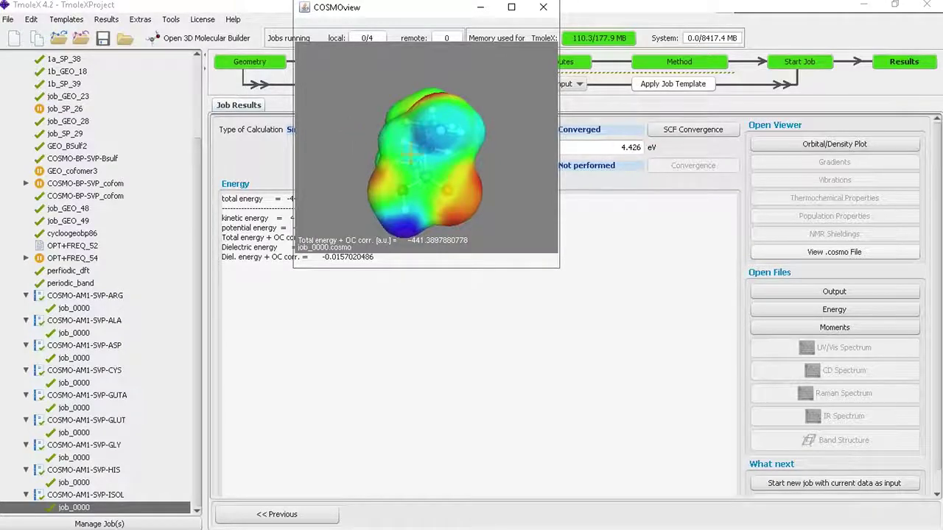
{"action": "left_click_drag", "start_coordinate": [458, 172], "coordinate": [476, 152]}
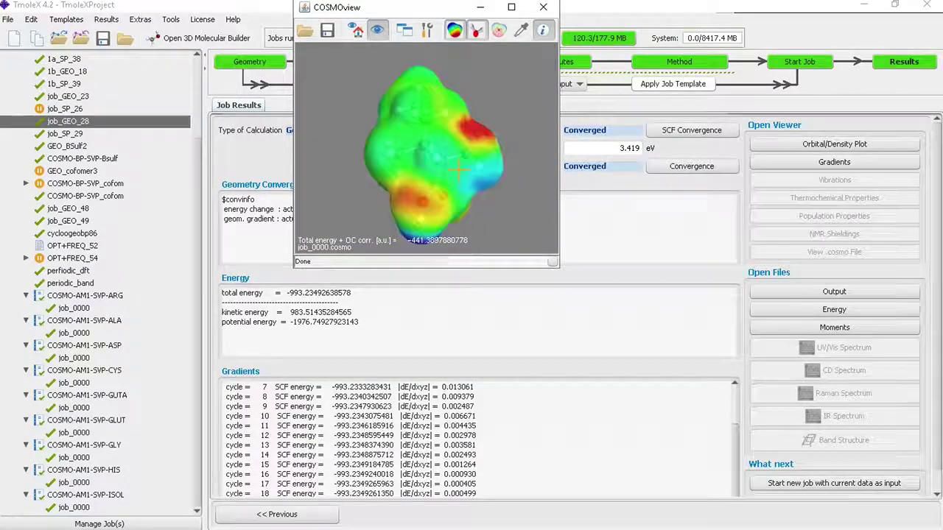
{"action": "left_click", "coordinate": [545, 9]}
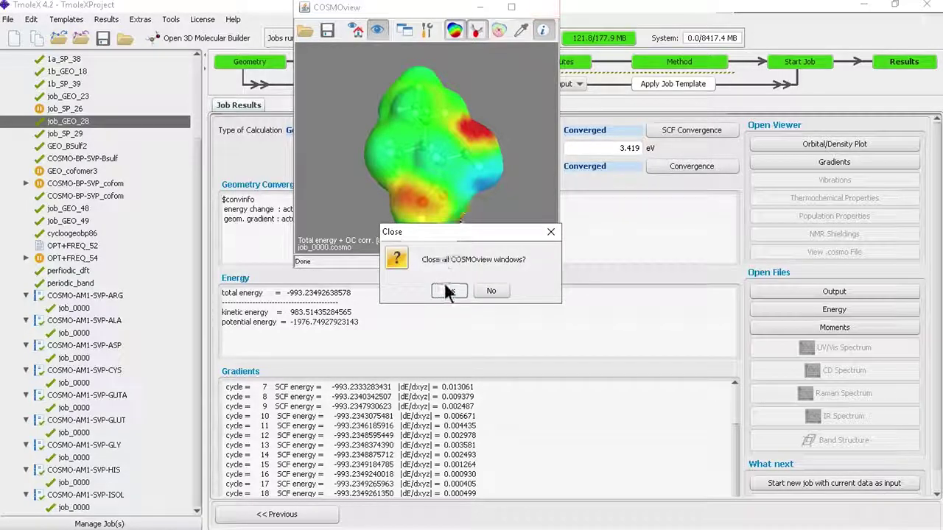
{"action": "left_click", "coordinate": [447, 289]}
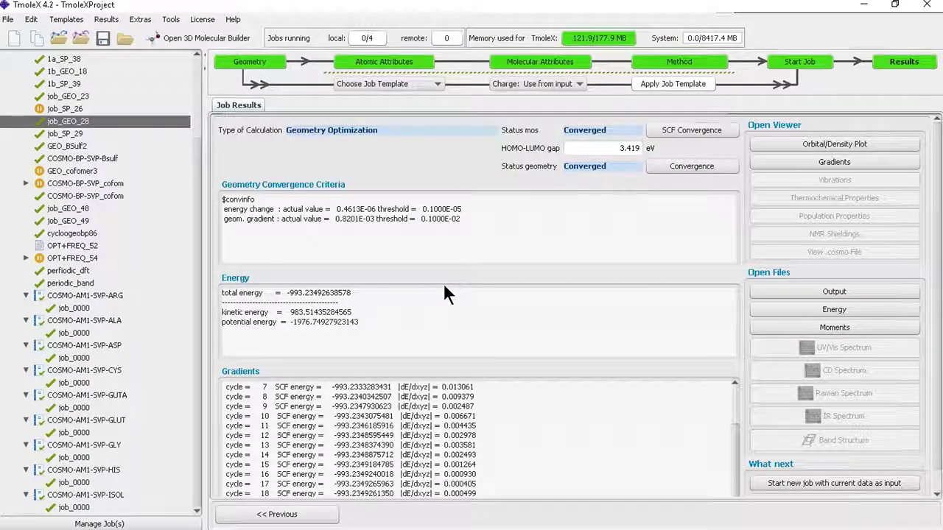
Show the summary of the COSMO-AM1-SVP-ISOL job and open its job directory.
{"action": "left_click", "coordinate": [104, 498]}
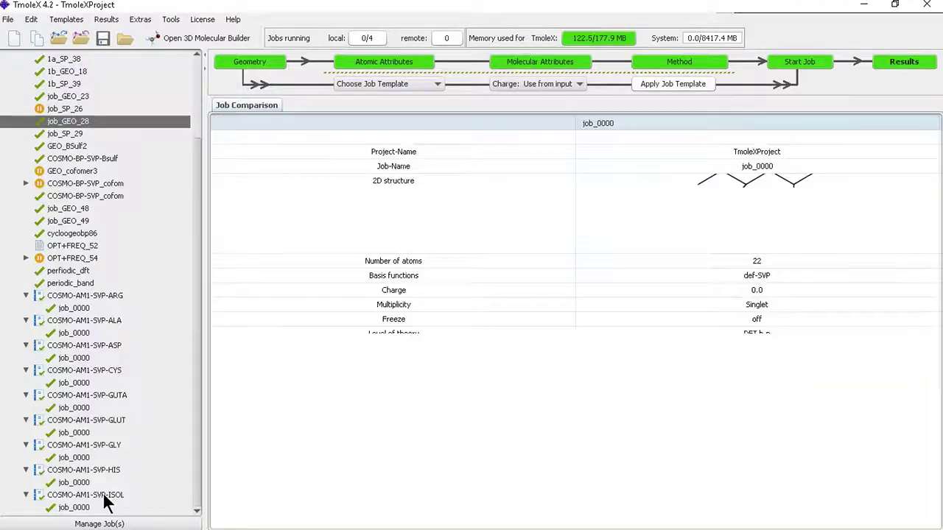
{"action": "right_click", "coordinate": [106, 499]}
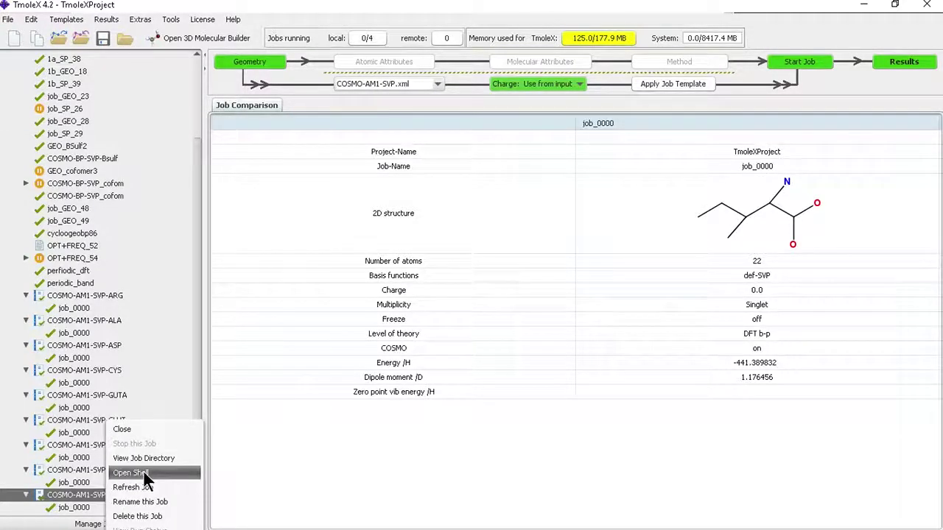
{"action": "right_click", "coordinate": [76, 500]}
{"action": "right_click", "coordinate": [76, 501]}
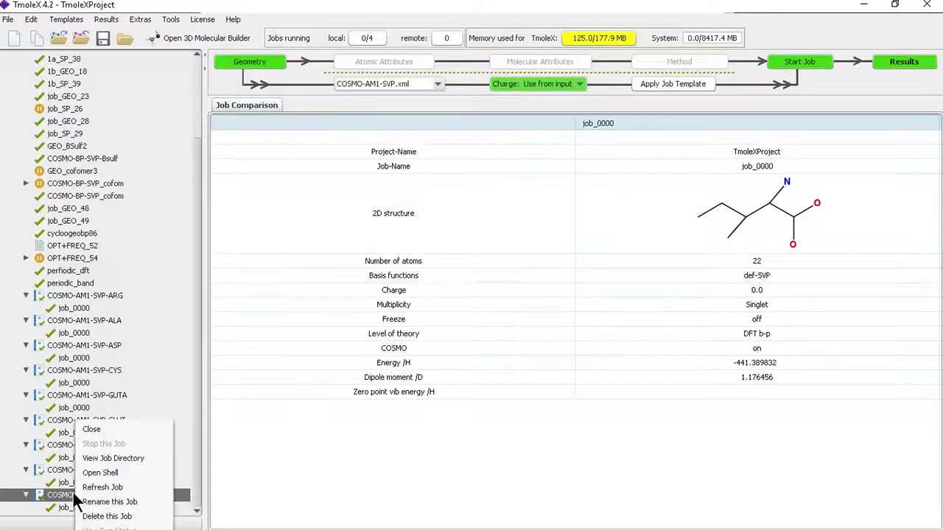
{"action": "left_click", "coordinate": [114, 458]}
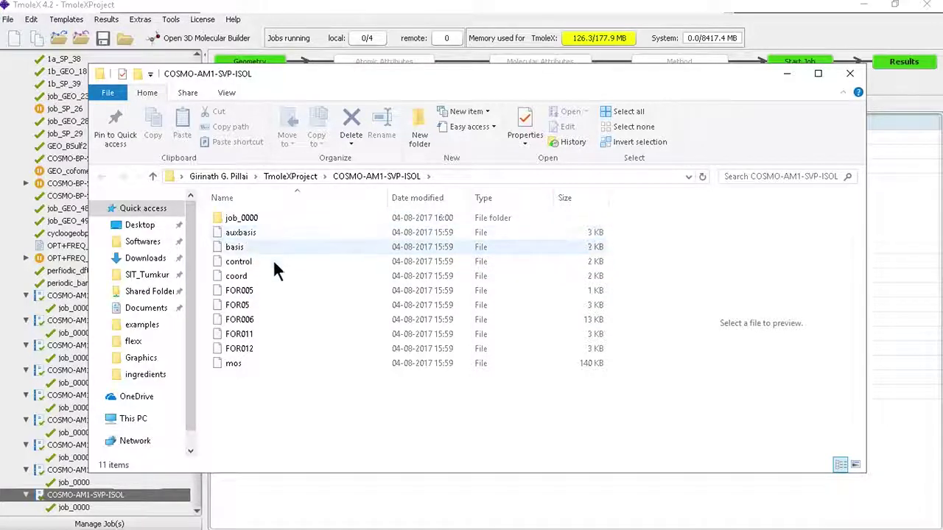
{"action": "left_click", "coordinate": [226, 95]}
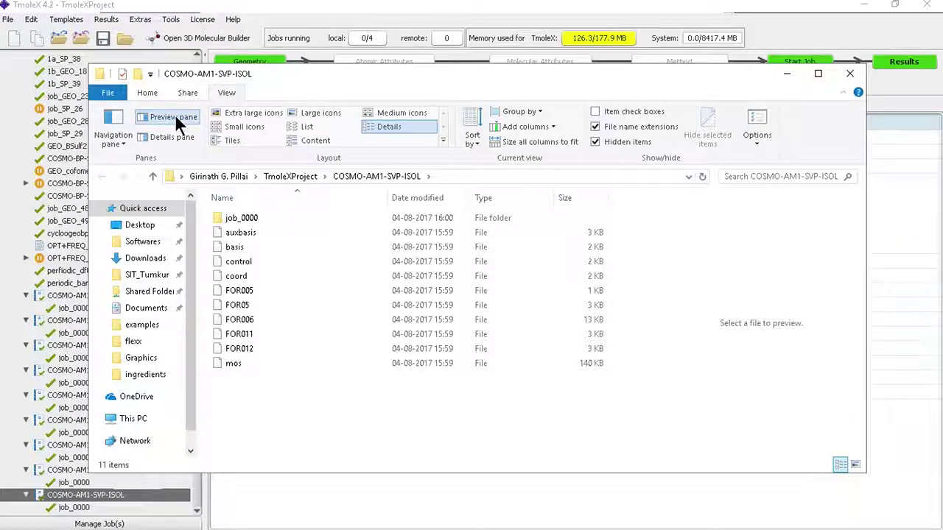
{"action": "left_click", "coordinate": [107, 93]}
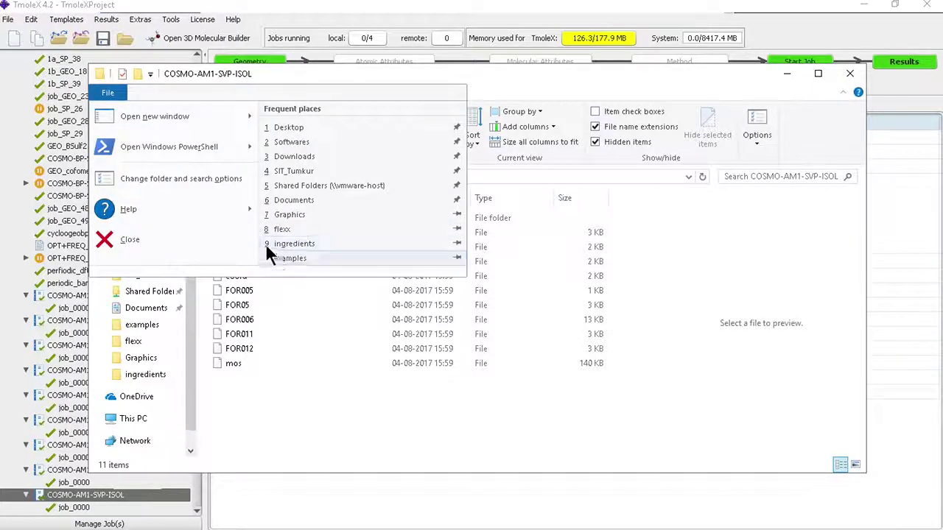
{"action": "left_click", "coordinate": [309, 319]}
Open the job_0000 subfolder and locate the job_0000.cosmo, ridft.out and mos files.
{"action": "left_click", "coordinate": [251, 219]}
{"action": "double_click", "coordinate": [251, 219]}
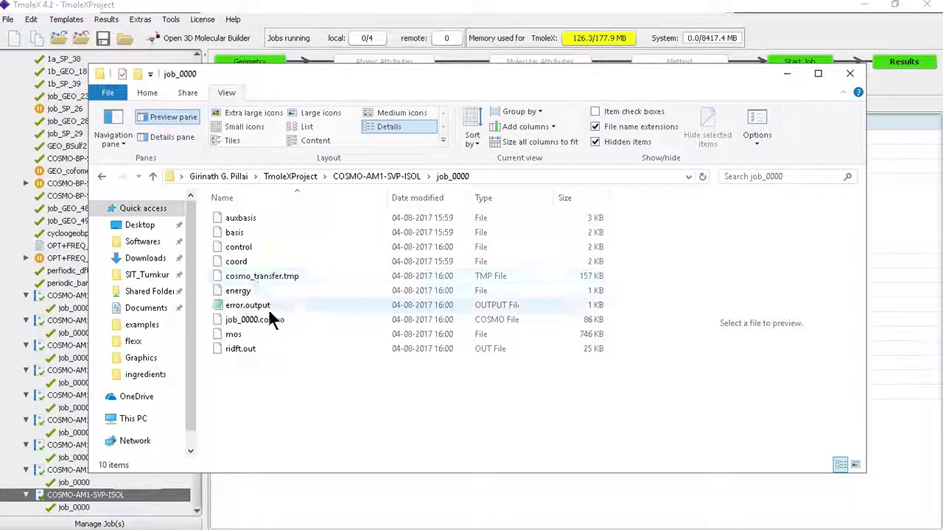
{"action": "left_click", "coordinate": [271, 317]}
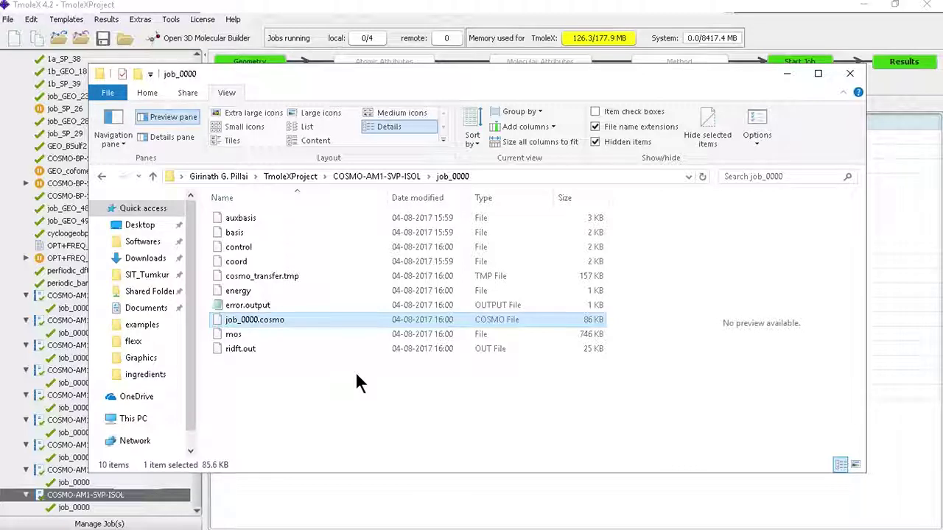
{"action": "left_click", "coordinate": [296, 350]}
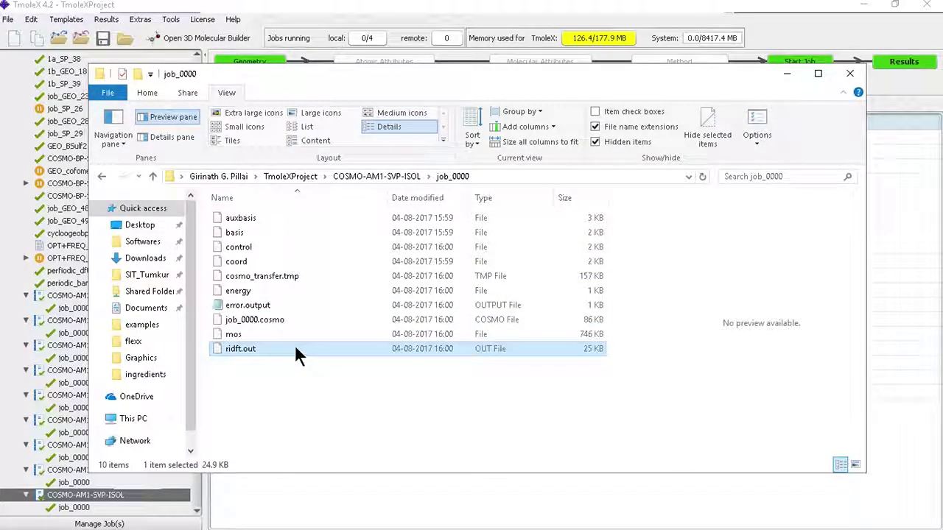
{"action": "left_click", "coordinate": [293, 334]}
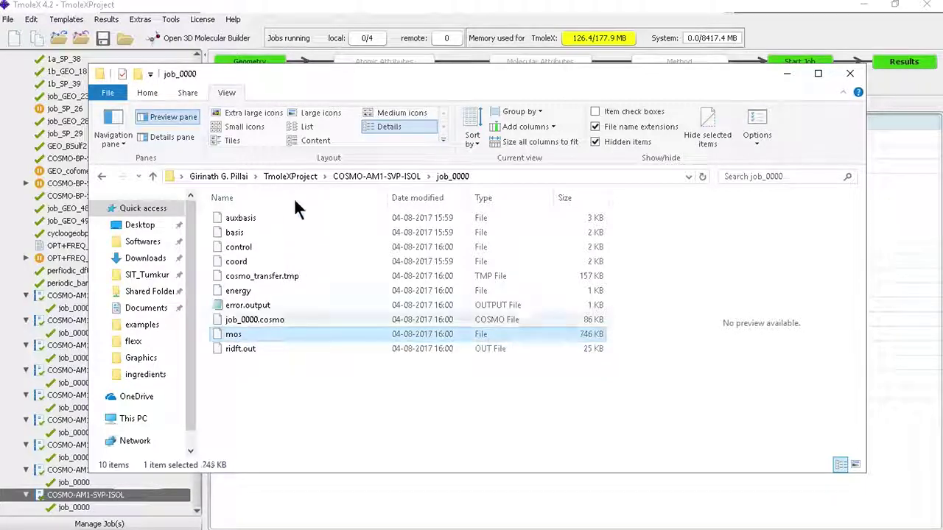
Go up to the TmoleXProject folder, look through its COSMO-AM1-SVP job folders, and close the file window.
{"action": "left_click", "coordinate": [355, 172]}
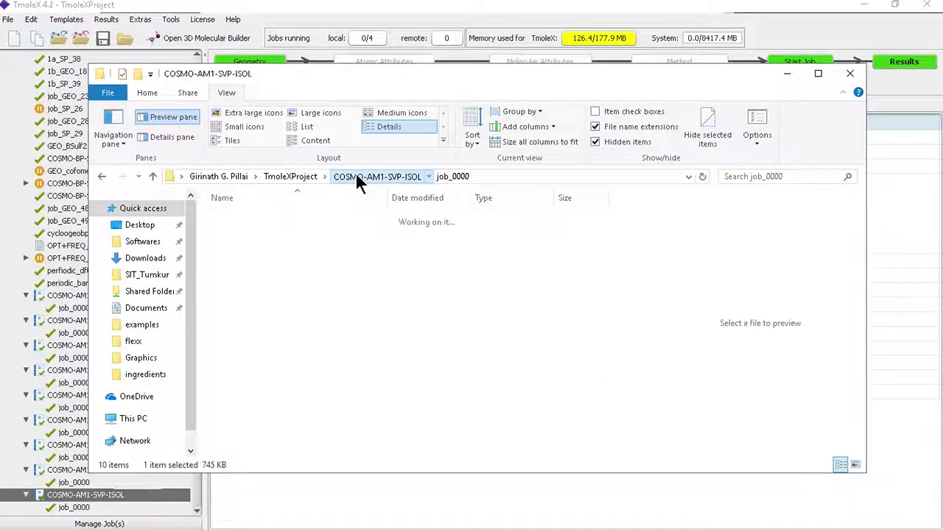
{"action": "left_click", "coordinate": [305, 178]}
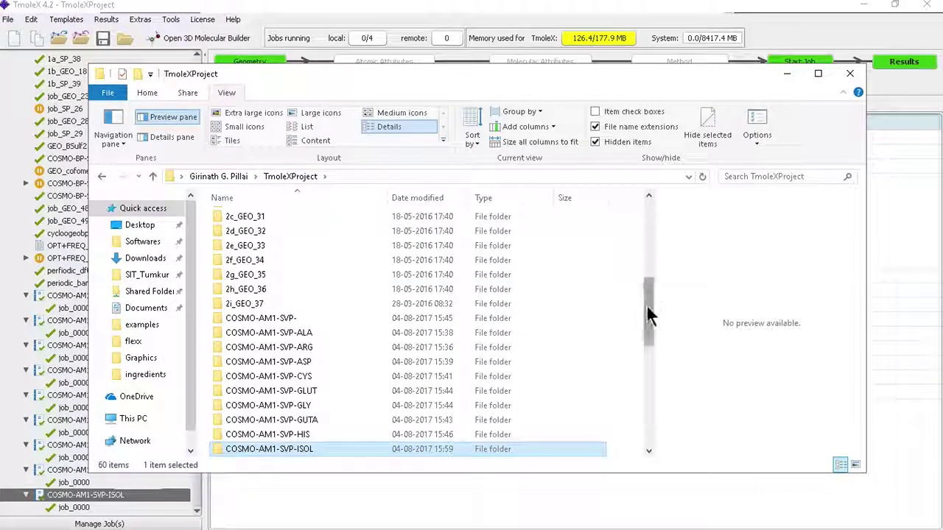
{"action": "mouse_move", "coordinate": [648, 315]}
{"action": "left_mouse_down"}
{"action": "mouse_move", "coordinate": [647, 355]}
{"action": "mouse_move", "coordinate": [646, 314]}
{"action": "left_mouse_up"}
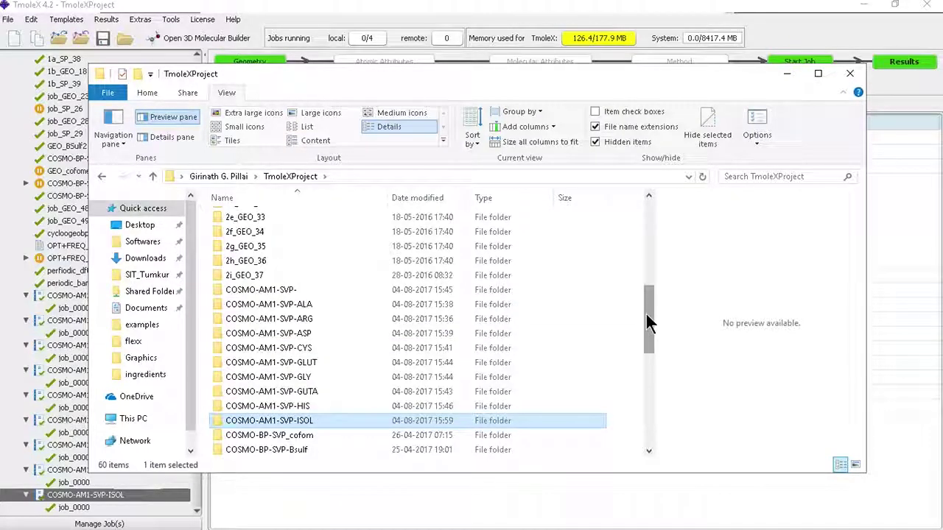
{"action": "left_click", "coordinate": [852, 75]}
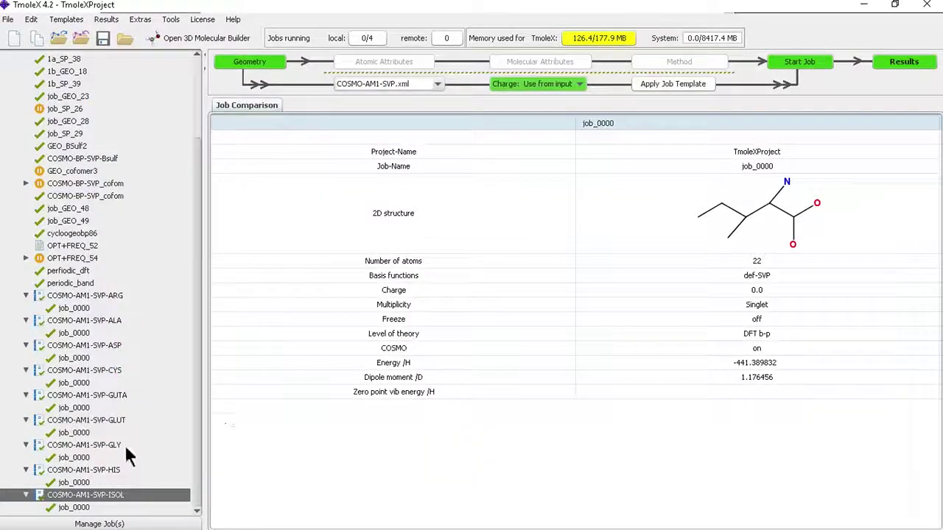
Open the output file of job_0000 under COSMO-AM1-SVP-ISOL, read through to its end, and close the viewer.
{"action": "left_click", "coordinate": [77, 507]}
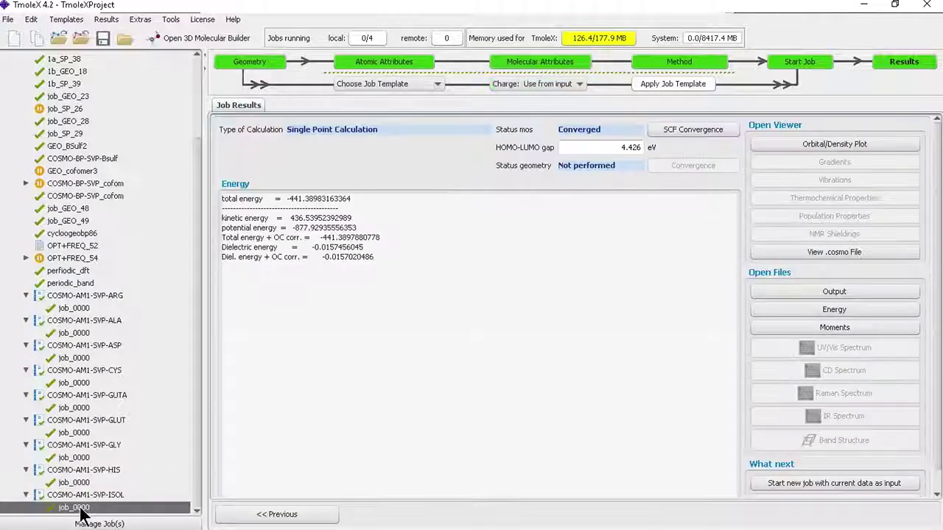
{"action": "left_click", "coordinate": [845, 288]}
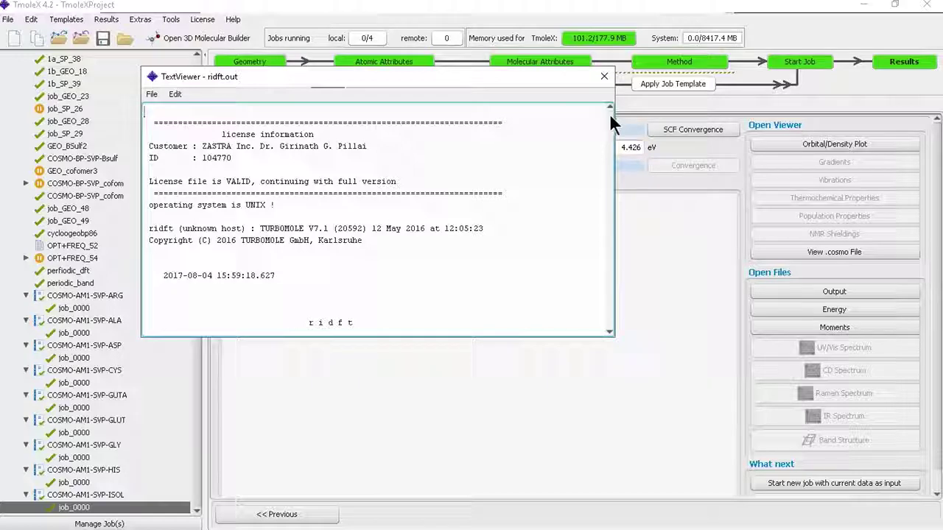
{"action": "left_click_drag", "start_coordinate": [609, 113], "coordinate": [623, 335]}
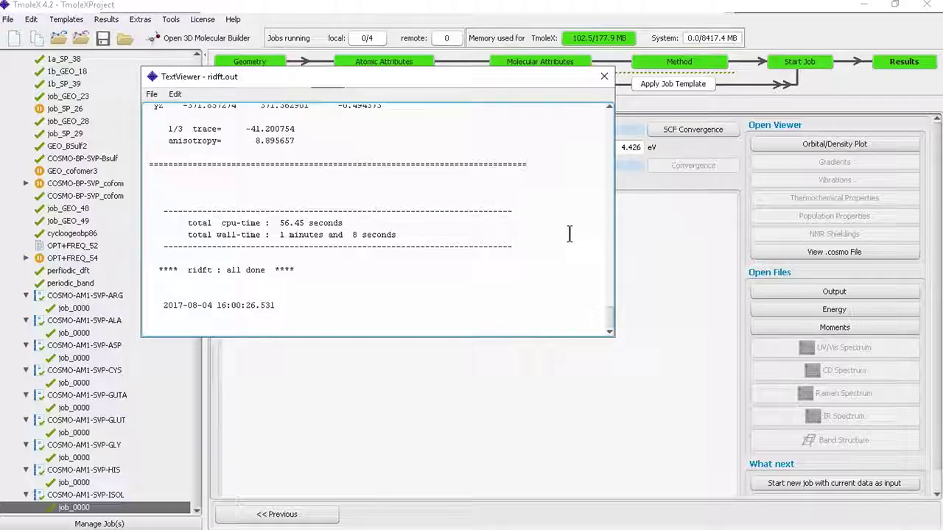
{"action": "left_click", "coordinate": [602, 75]}
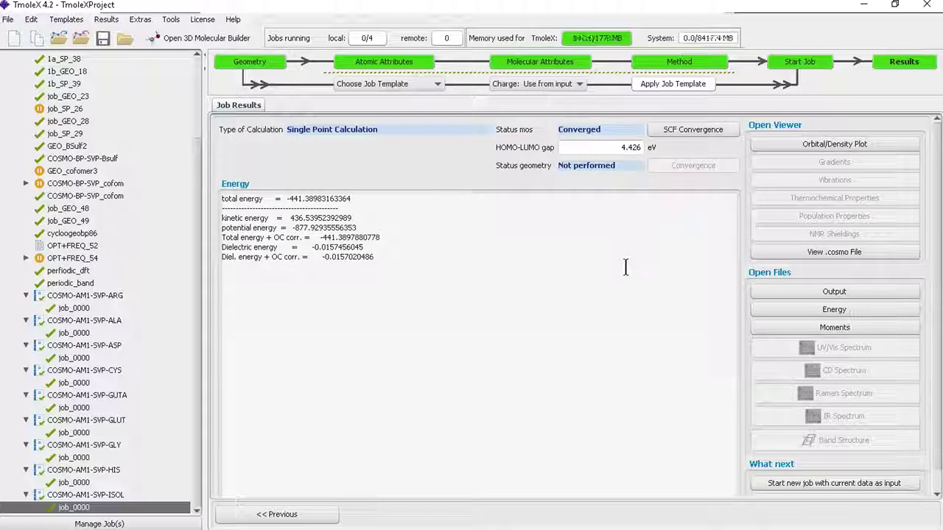